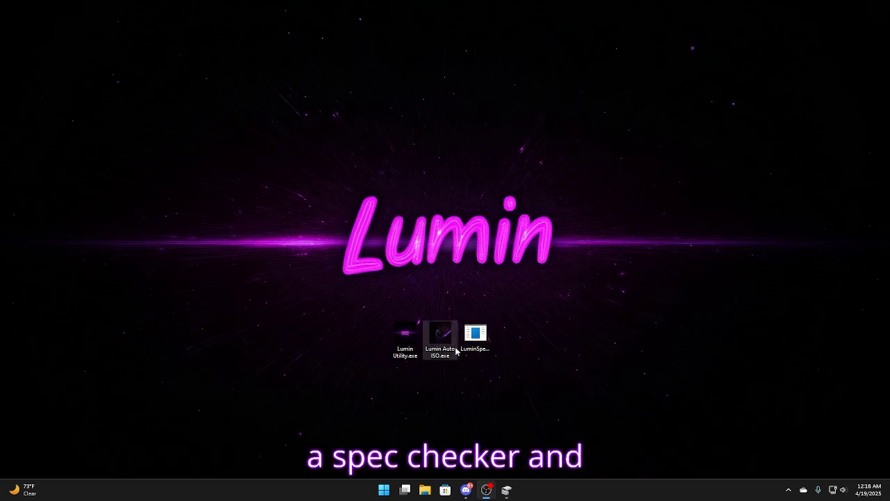
Run LuminSpecChecker.exe as administrator, review the listed hardware specs, and close the spec checker
left_click(475, 336)
left_click(552, 358)
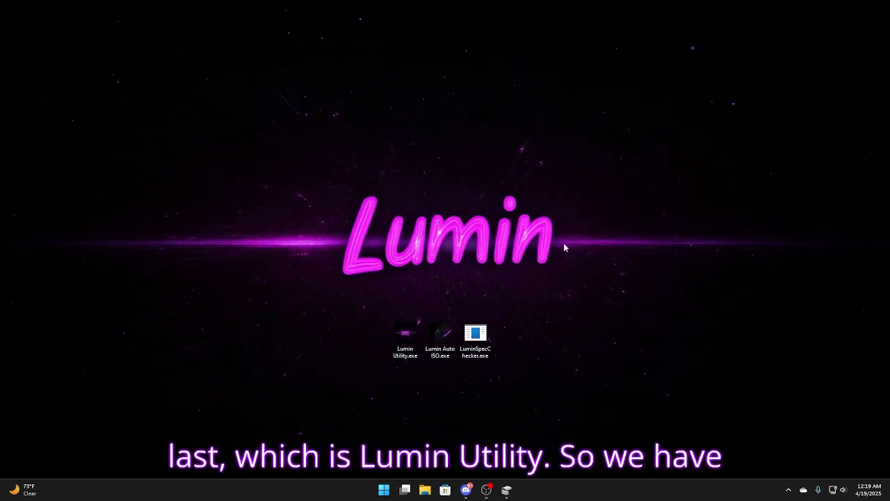
right_click(478, 338)
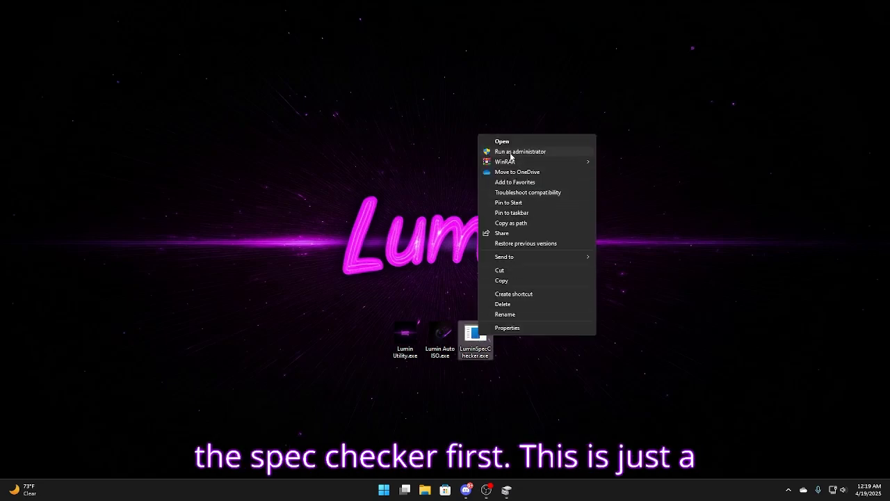
left_click(511, 149)
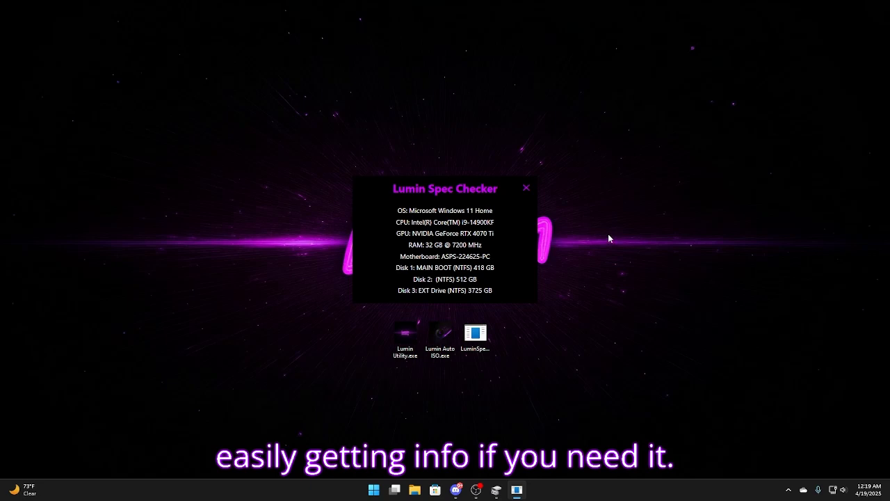
left_click(527, 186)
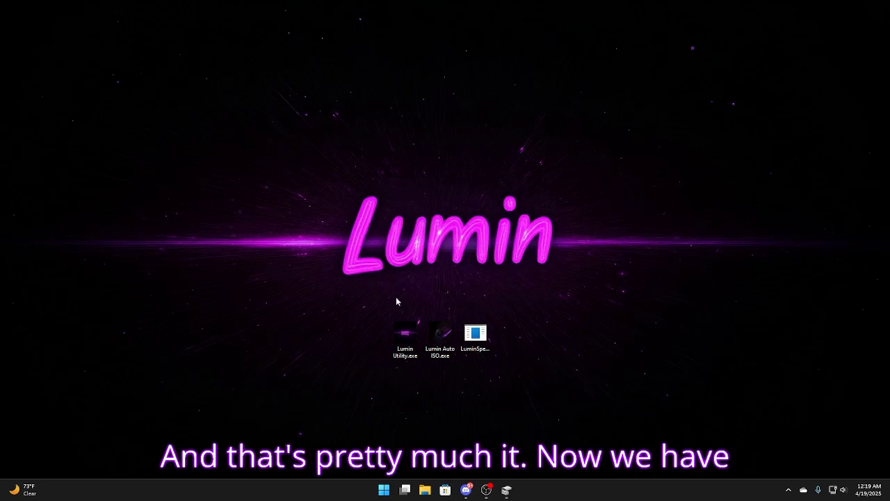
Run Lumin Auto ISO.exe as administrator and choose the WPR Files folder in Documents as the extracted ISO folder
right_click(436, 339)
left_click(477, 156)
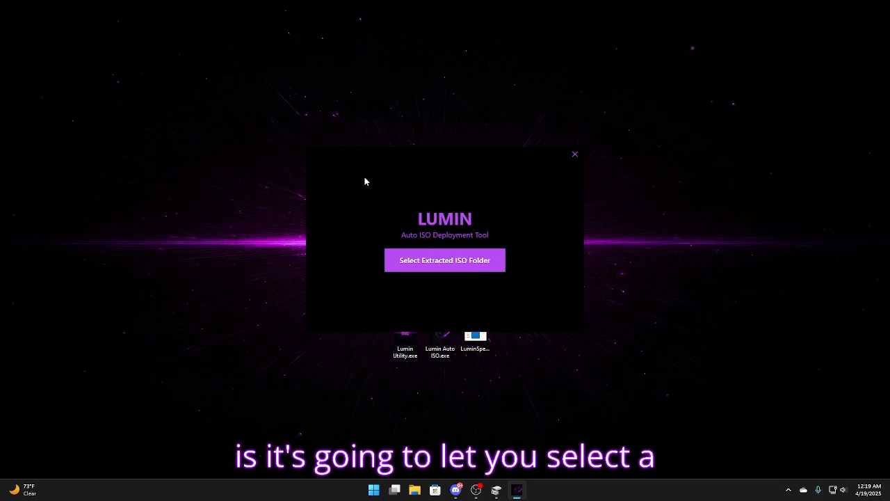
left_click(431, 260)
left_click(433, 259)
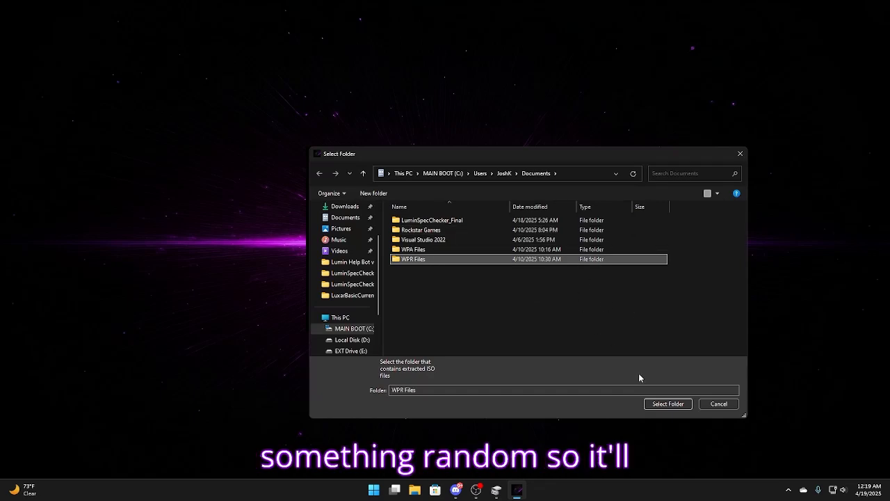
left_click(675, 404)
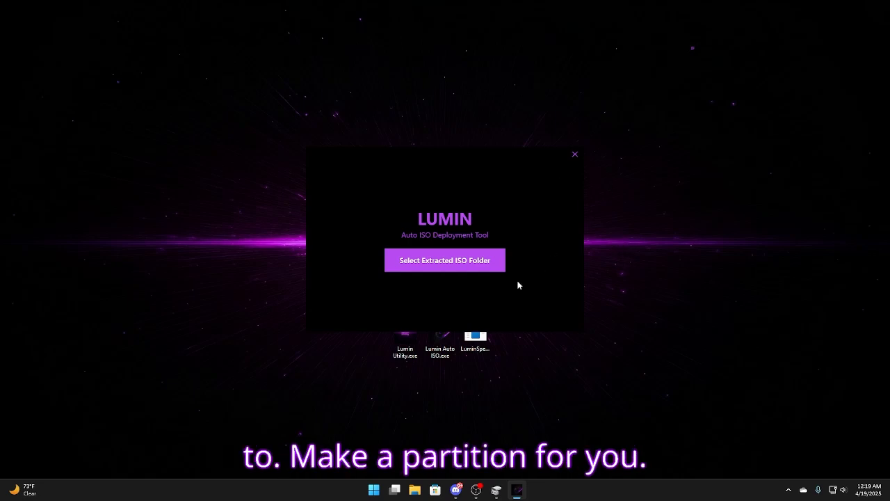
Switch to Disk Management and explore the new 10 GB R: partition to examine the files copied onto it
left_click(496, 490)
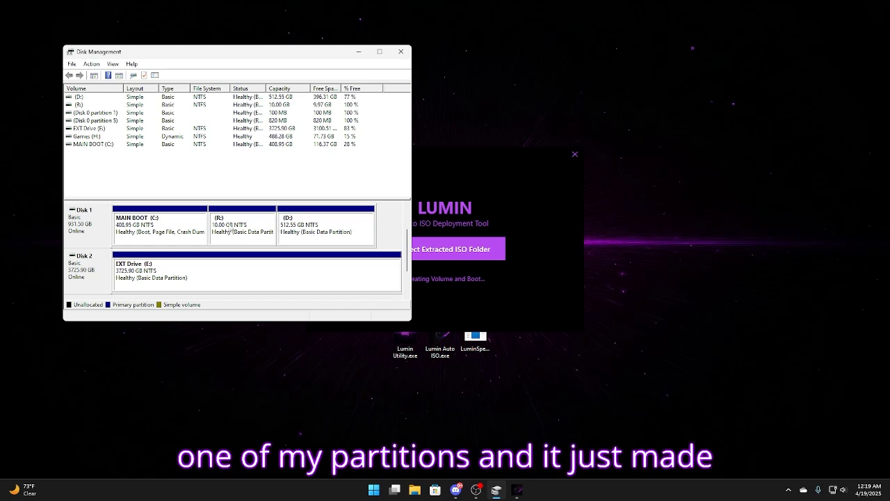
right_click(234, 219)
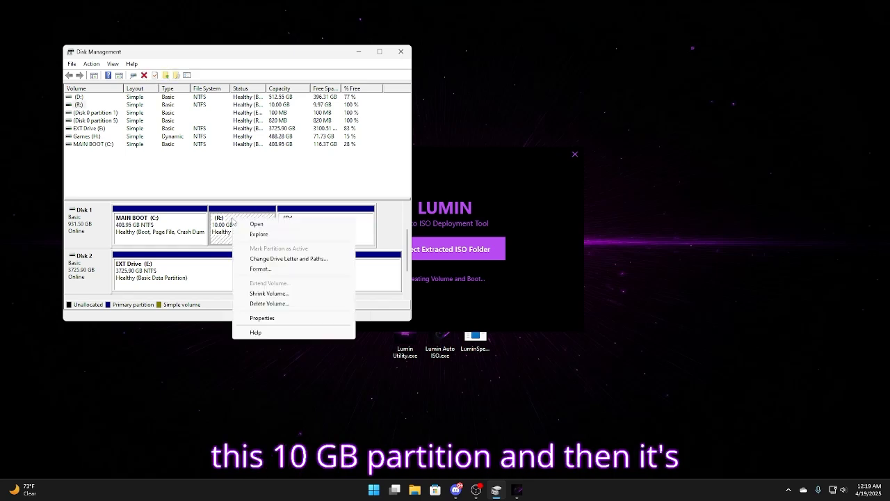
left_click(258, 234)
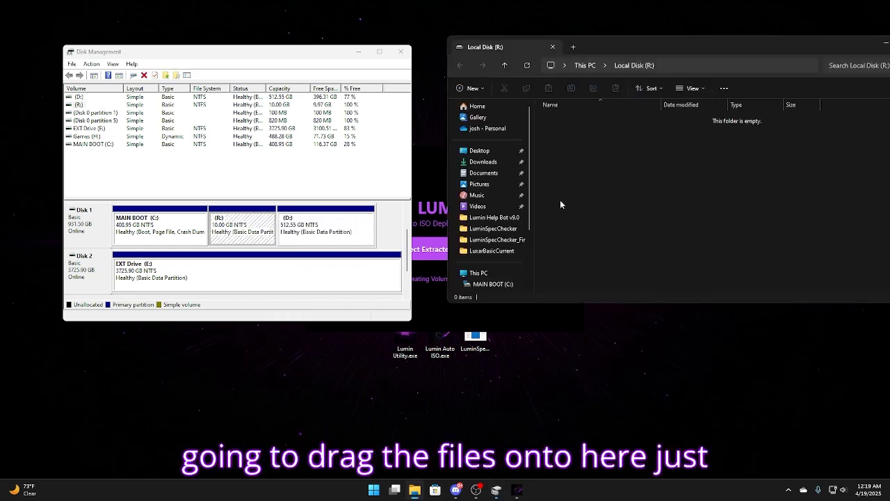
left_click_drag(619, 176, 658, 139)
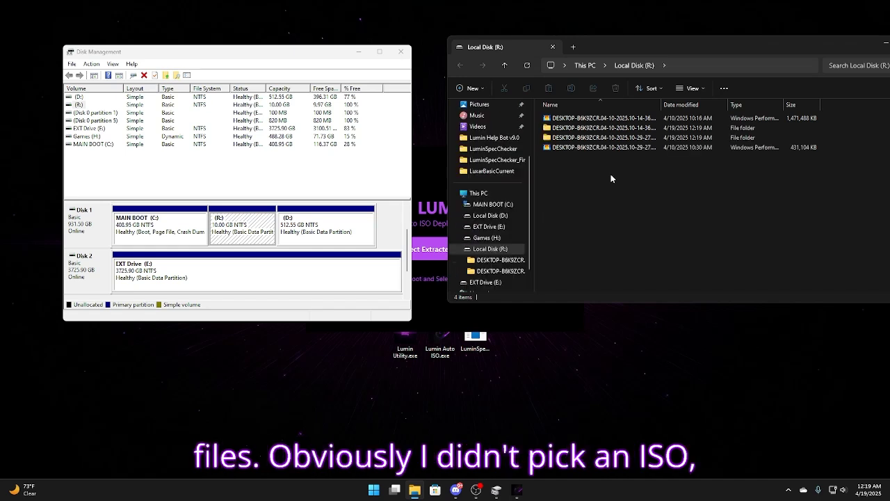
left_click_drag(611, 173, 645, 200)
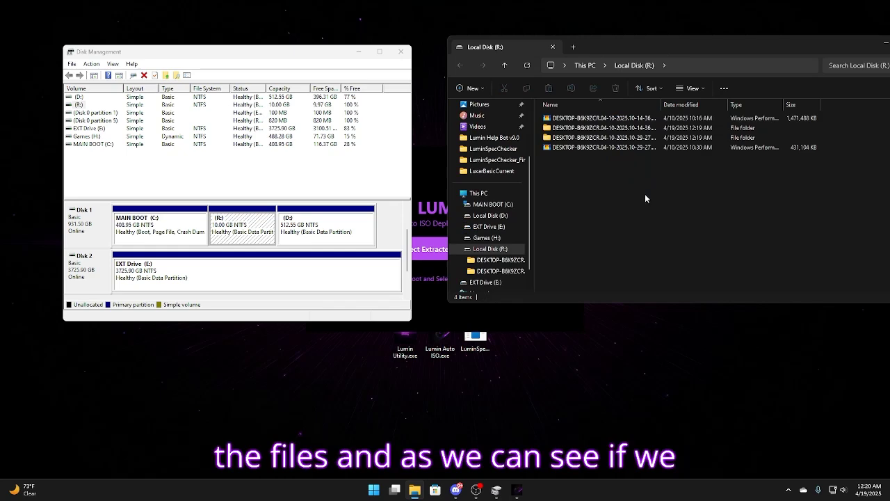
Open System Configuration, inspect the Lumin WinPE Boot entry among the boot options, and close it without changes
key("super")
type("syst")
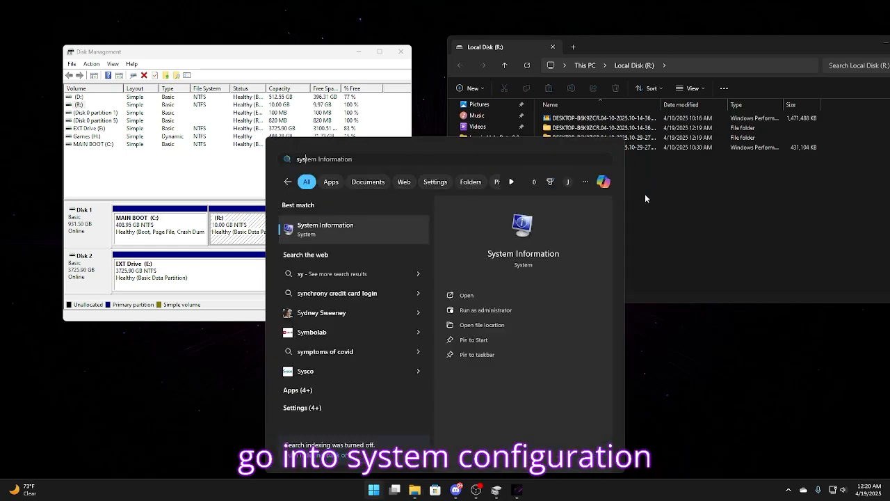
left_click(377, 274)
left_click(348, 171)
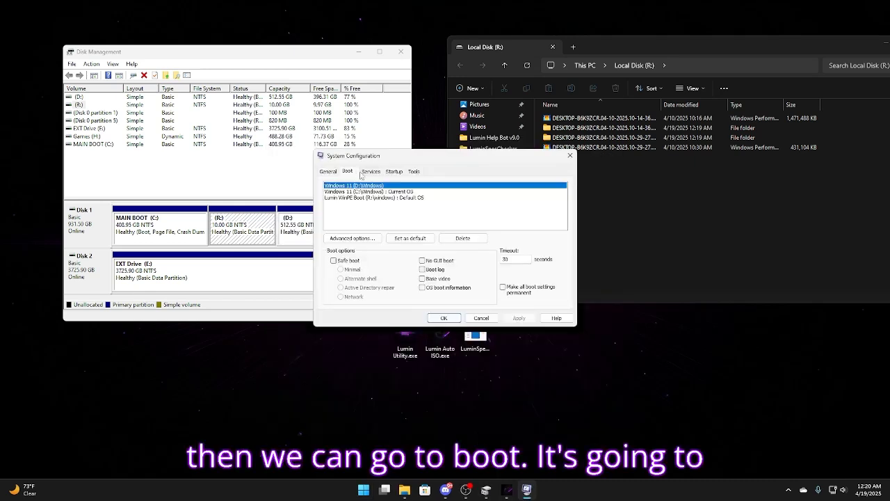
left_click(404, 198)
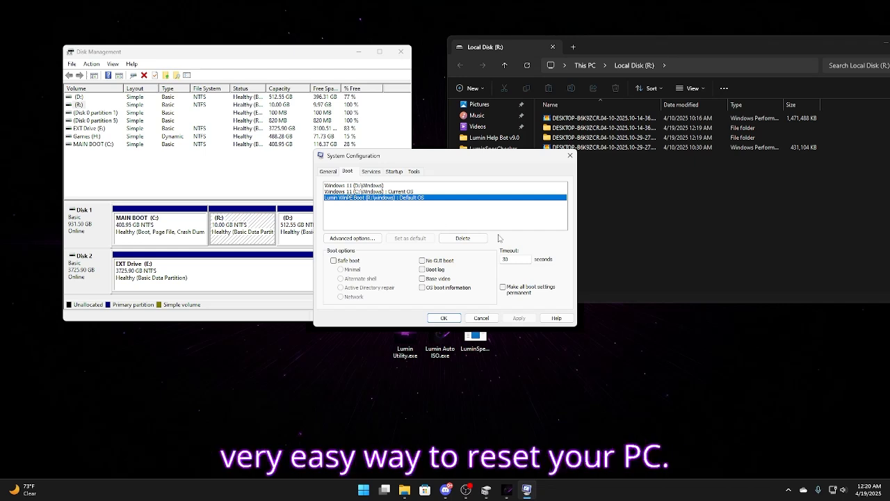
left_click(570, 155)
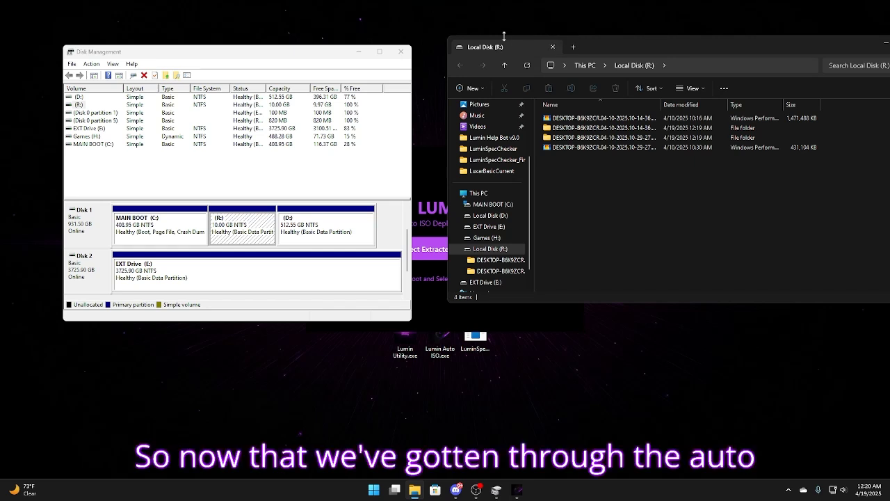
Close the R: drive window, the Auto ISO deployment tool and Disk Management
left_click(552, 48)
left_click(504, 157)
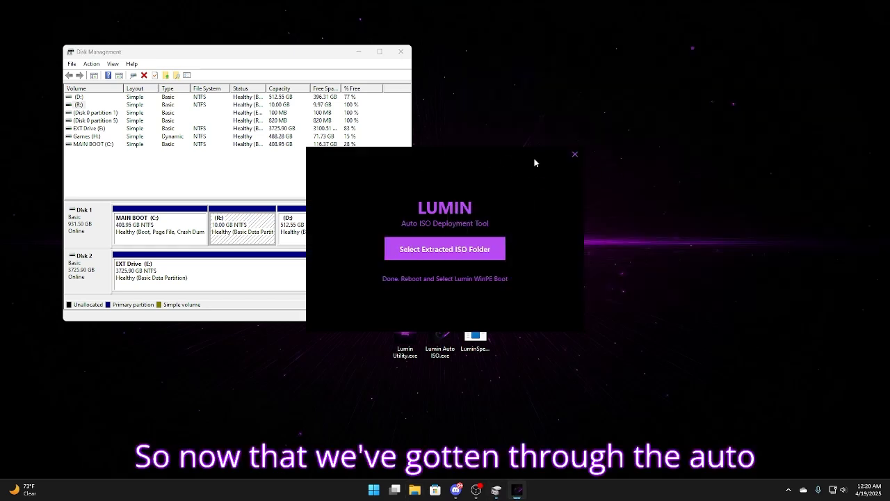
left_click(574, 154)
left_click(401, 51)
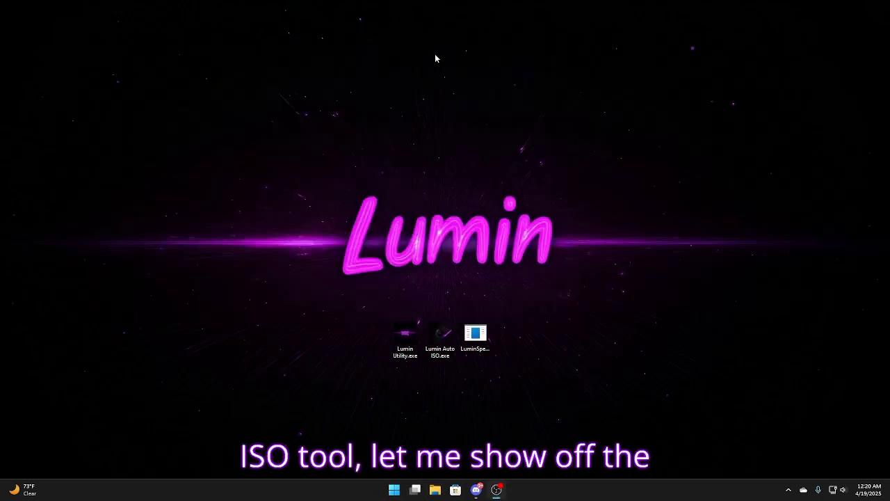
Run Lumin Utility.exe as administrator, view the full optimization choices, and cancel without starting the optimization
right_click(398, 323)
left_click(432, 141)
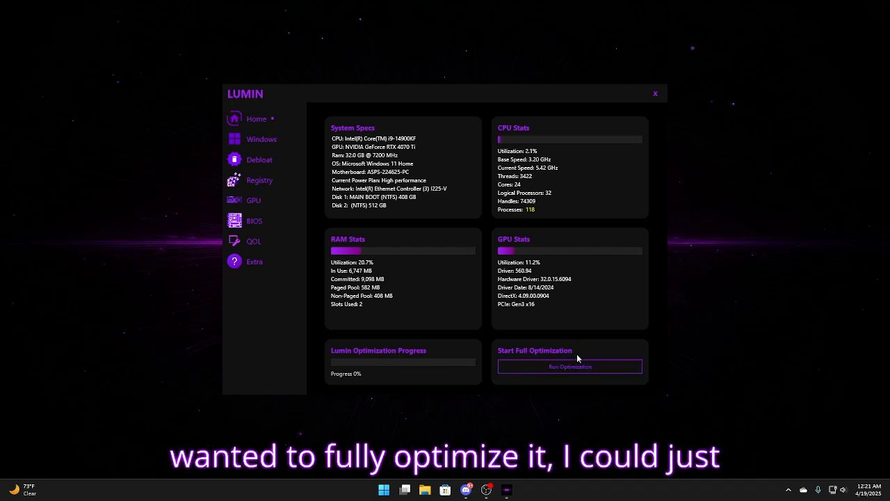
left_click(574, 366)
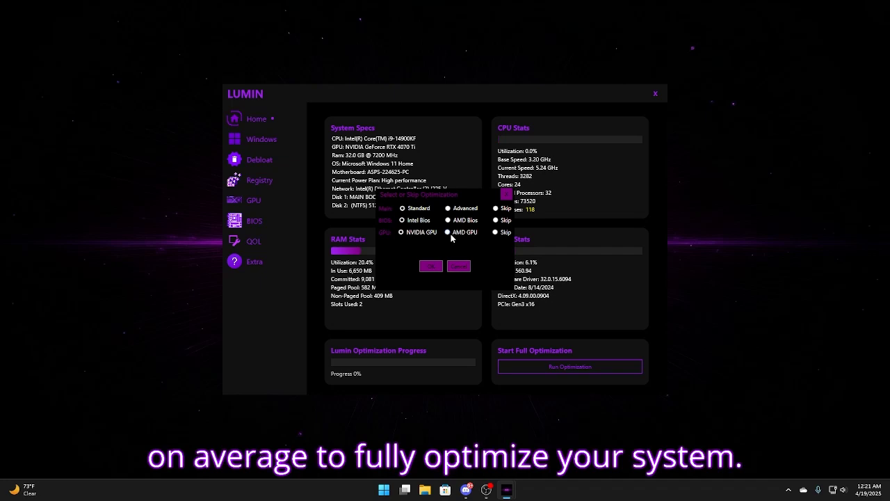
left_click(459, 265)
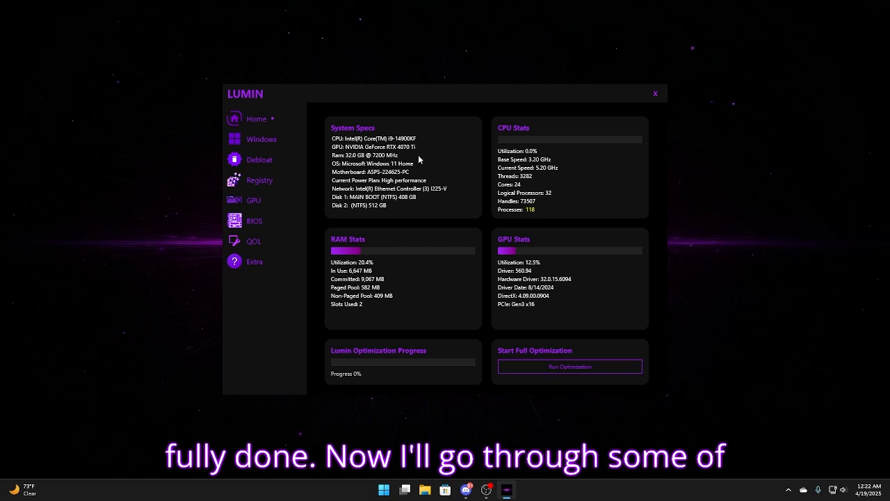
Review the Windows tweaks and the Debloat options, including the Services and Uninstall Apps choices, without applying any
left_click(276, 144)
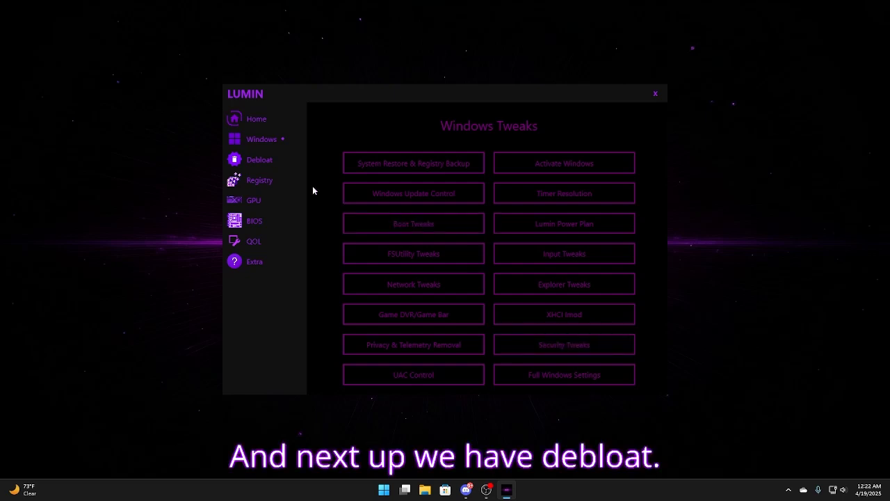
left_click(270, 168)
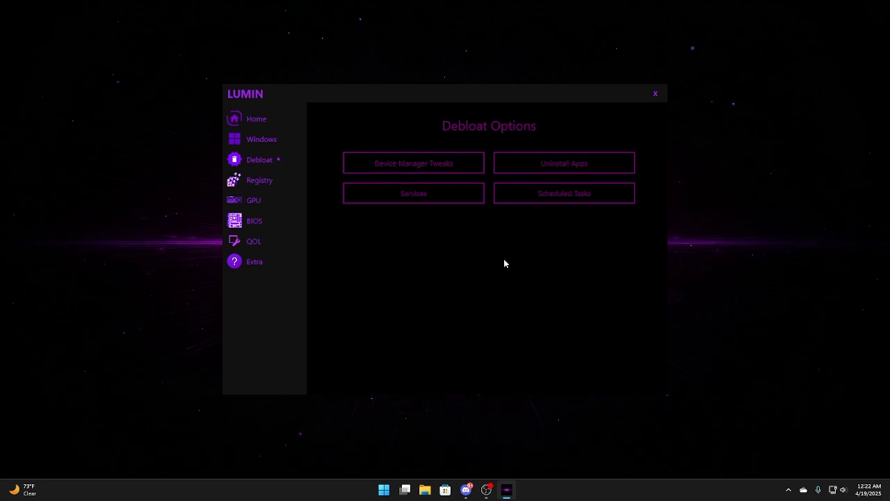
left_click(443, 192)
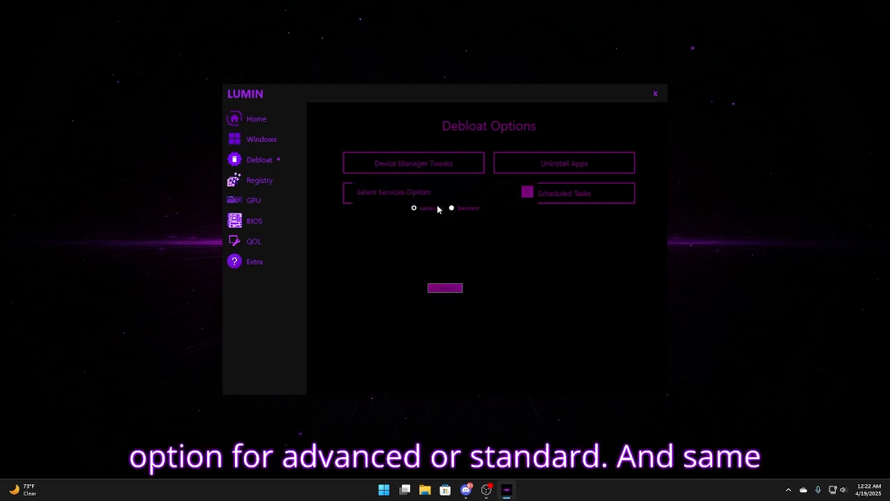
left_click(521, 198)
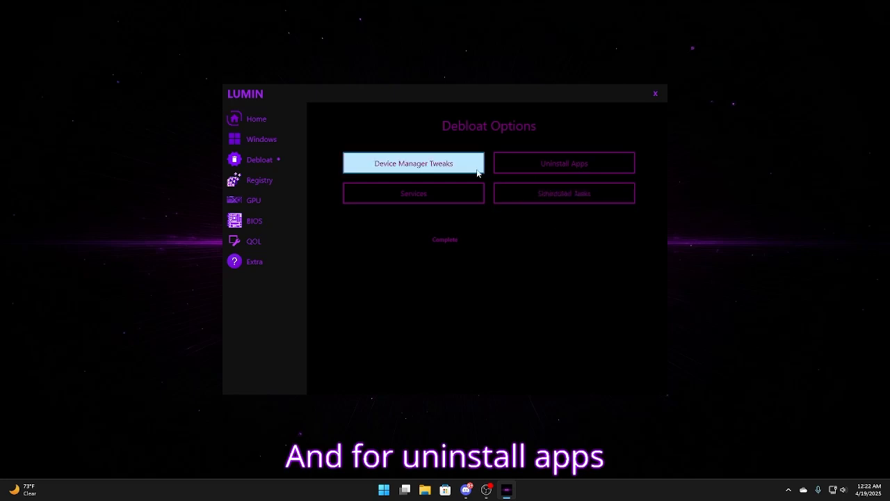
left_click(564, 163)
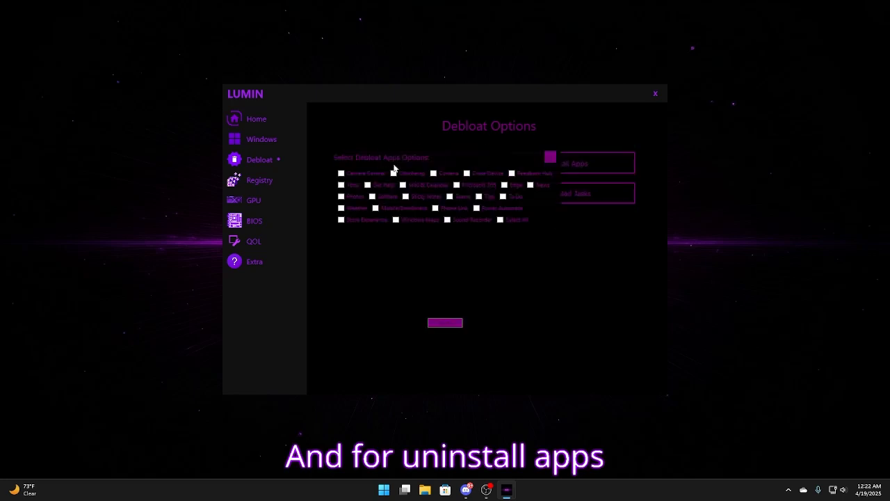
left_click(550, 158)
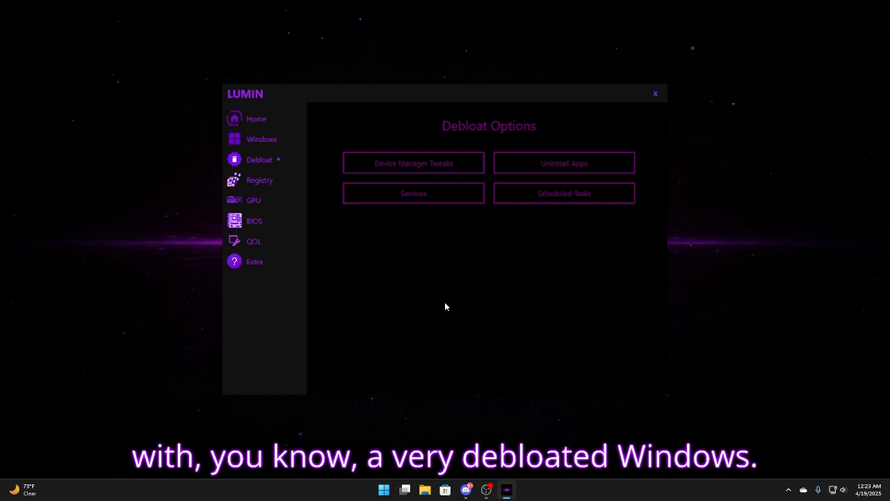
Look through the tweaks offered for the registry, GPU and BIOS
left_click(278, 180)
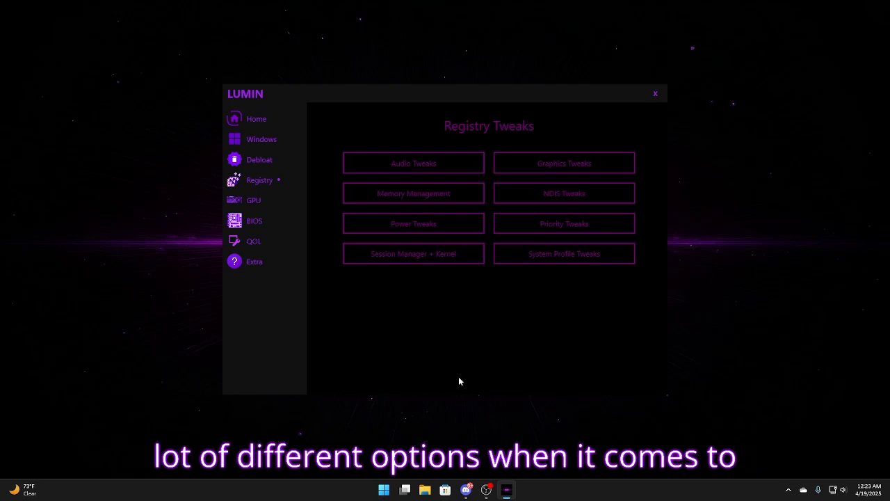
left_click(267, 201)
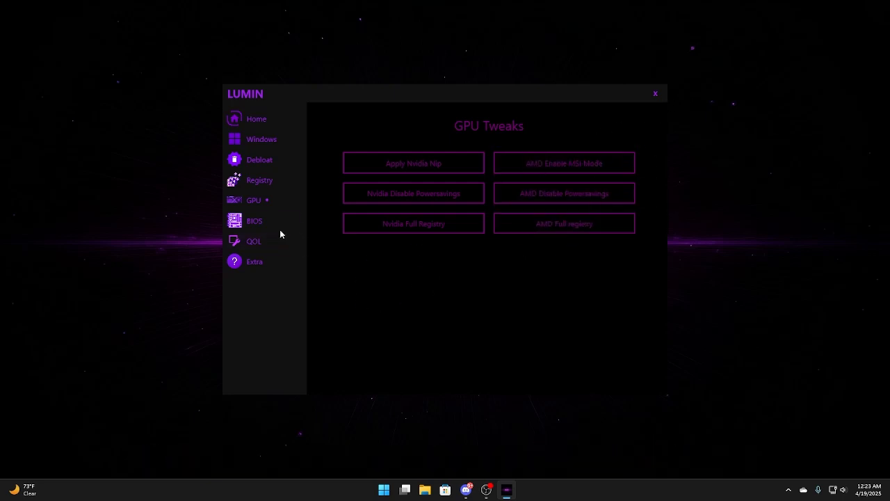
left_click(258, 221)
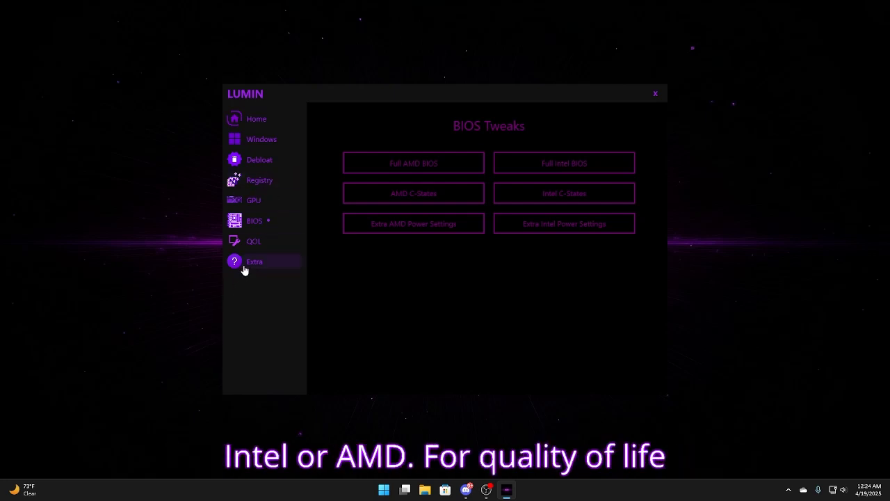
Apply the RTB Context Menu Button tweak from the quality-of-life options and check the desktop's context menu entries
left_click(249, 243)
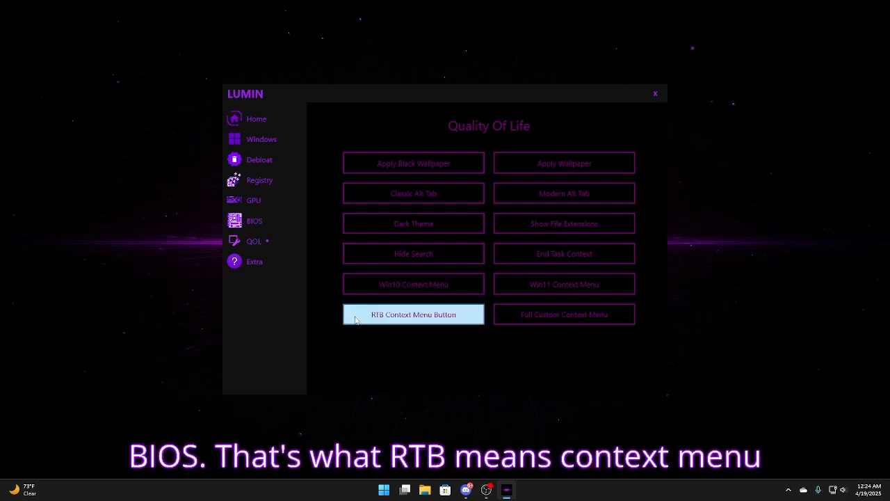
left_click(416, 315)
right_click(169, 248)
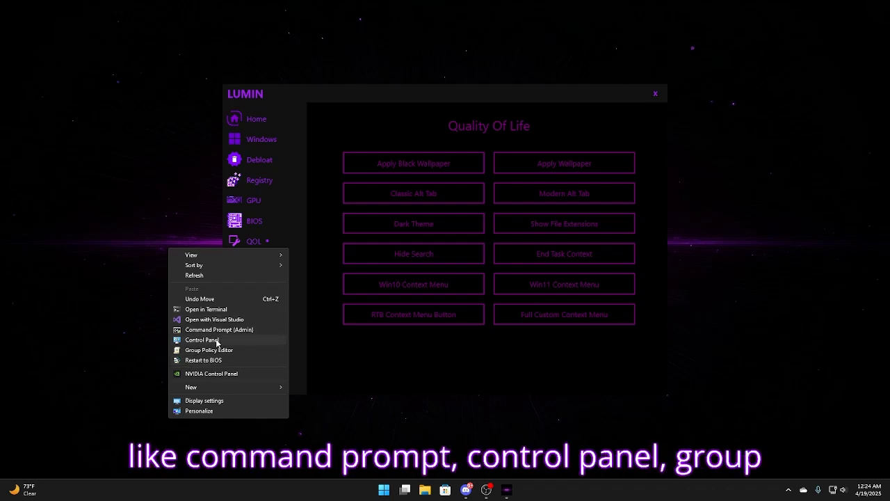
left_click(476, 402)
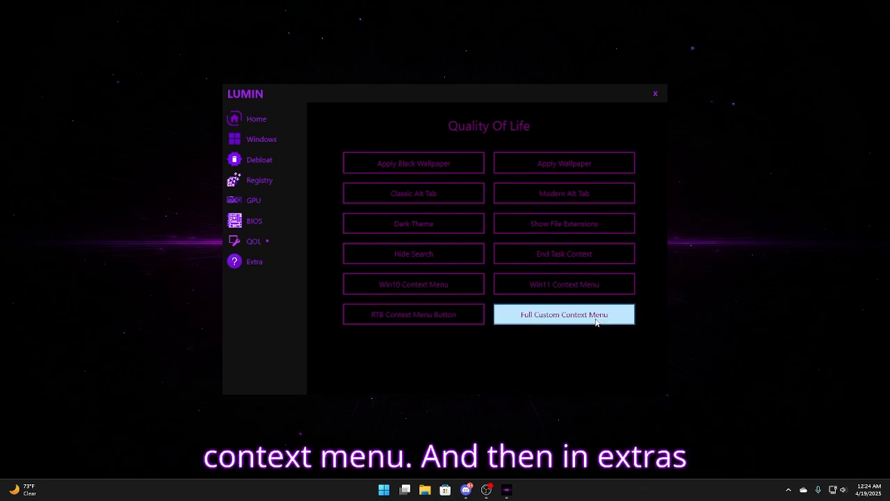
Display the available Extra tweaks
left_click(292, 264)
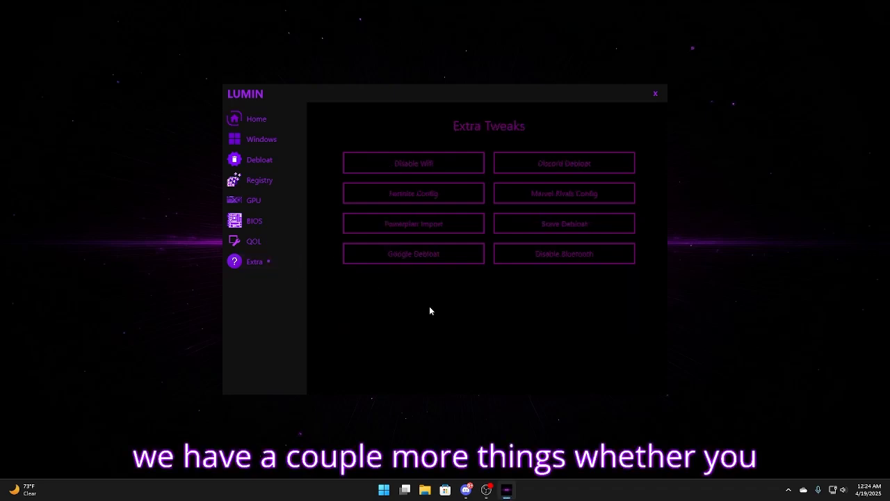